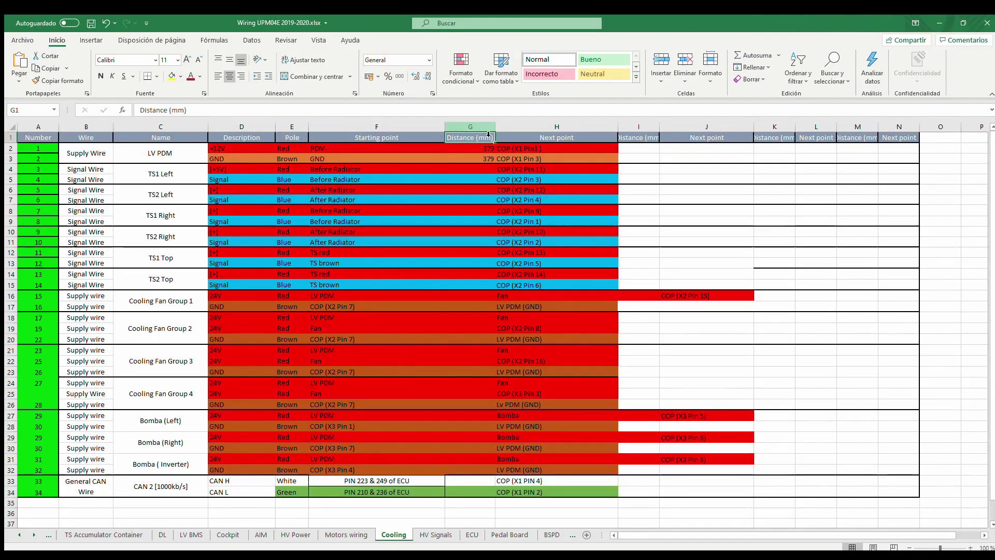
Step: Check the 379 distance in Cooling cell G2, then the 1388 distance in Motors wiring cell G17
left_click(488, 148)
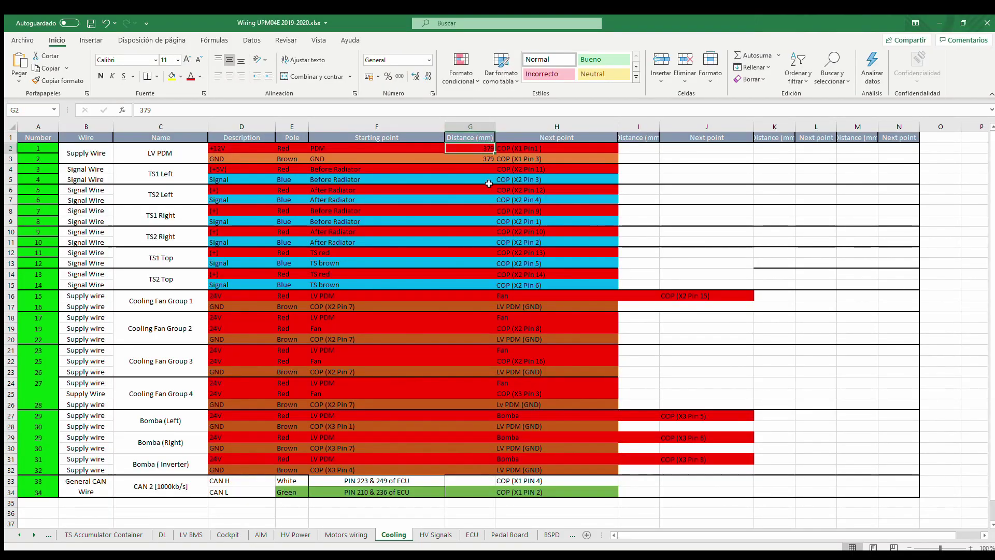
left_click(351, 534)
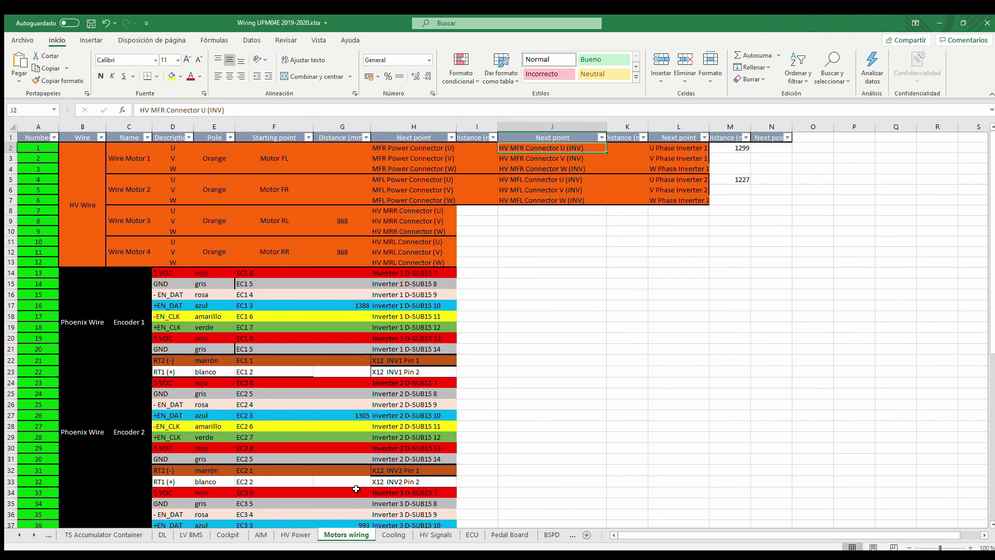
left_click(353, 302)
Step: In RapidHarness, include Devices, Systems and Harnesses in the design list, then go to the New page
key("alt+Tab")
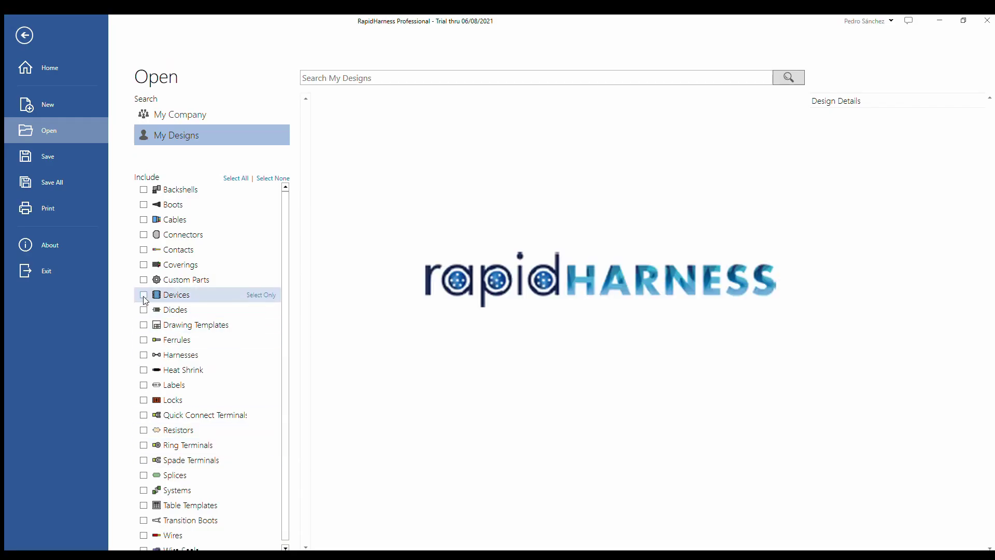
left_click(143, 295)
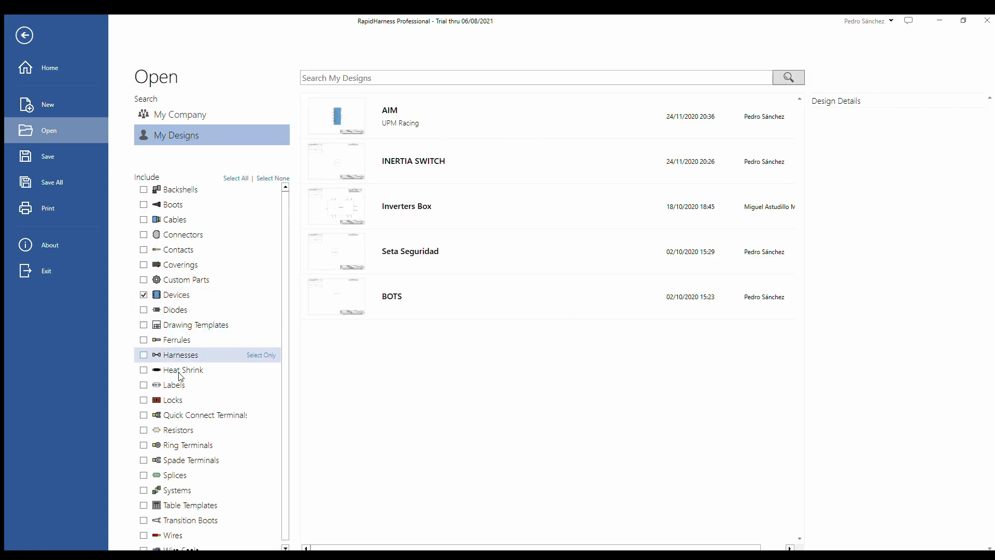
left_click(143, 489)
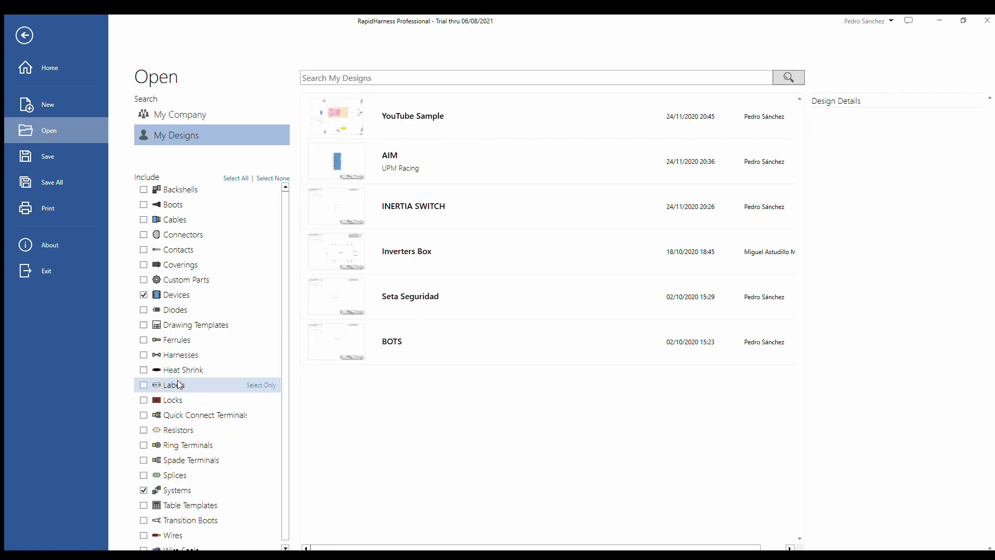
left_click(144, 356)
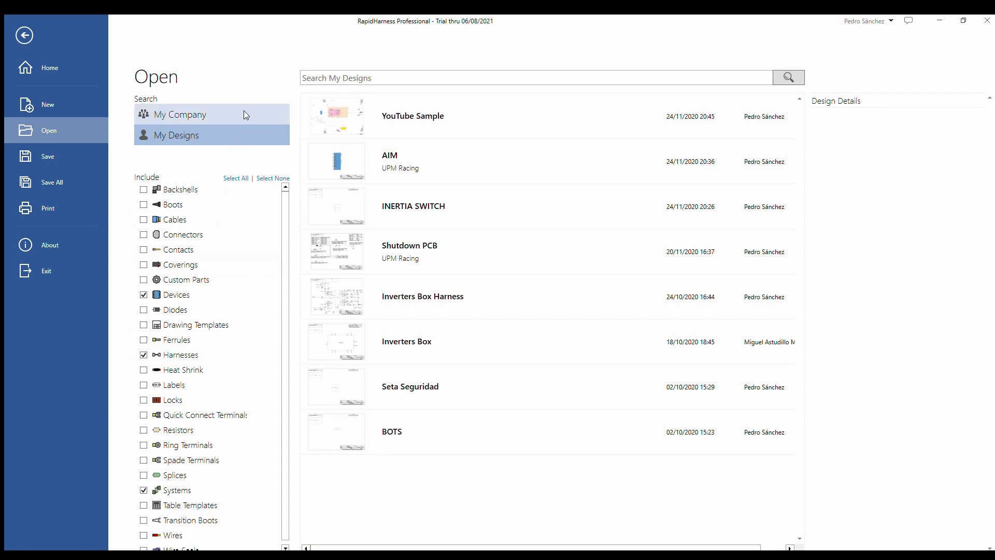
left_click(51, 104)
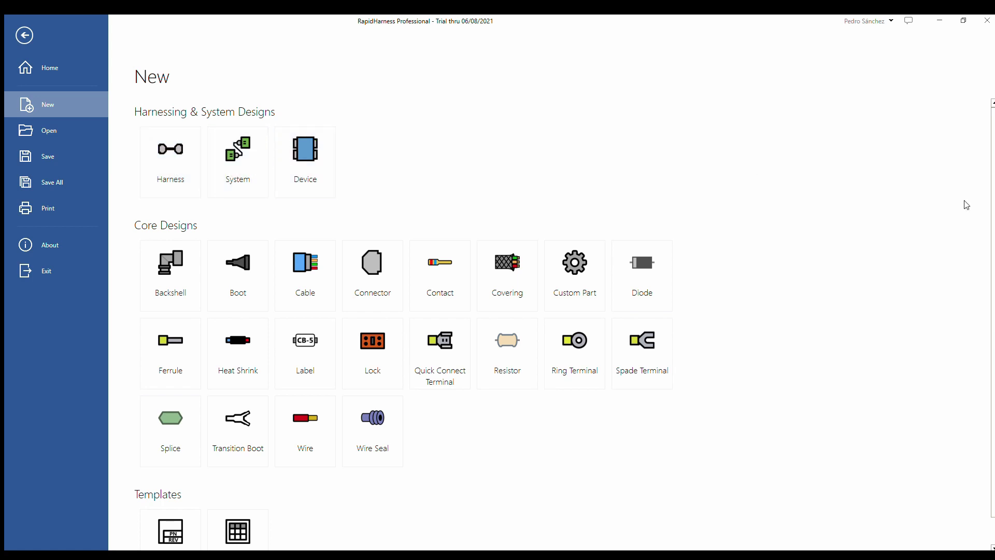
Step: Back on the system drawing, move Device2 up and right and place 3phaseFR on its bottom edge
key("Escape")
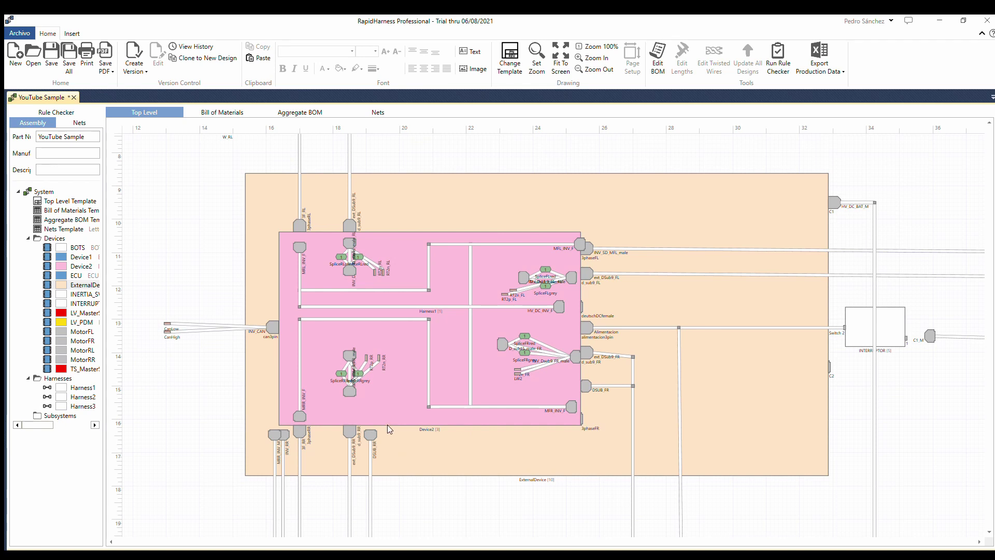
mouse_move(388, 423)
left_mouse_down()
mouse_move(386, 386)
mouse_move(415, 374)
mouse_move(398, 399)
left_mouse_up()
scroll(506, 428, "up", 5, "ctrl")
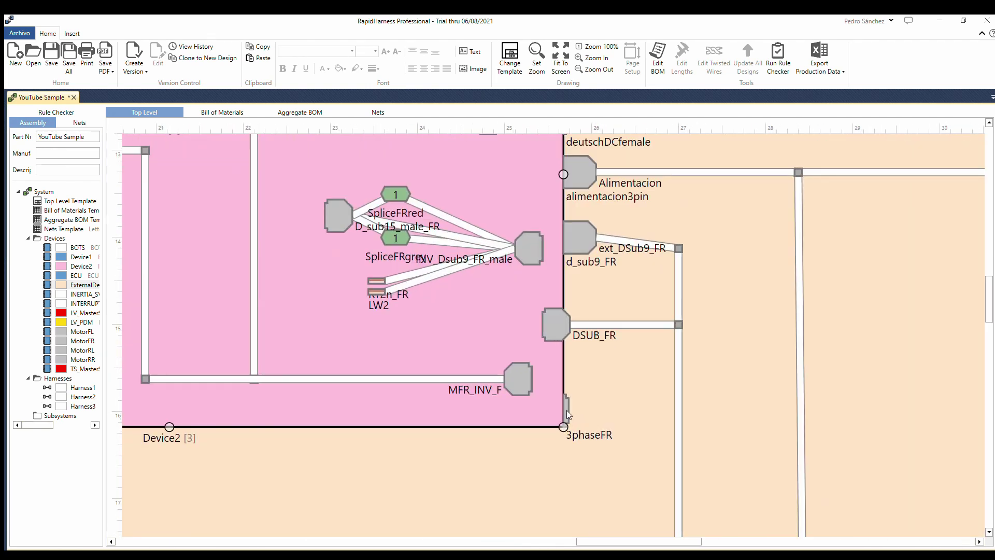
mouse_move(565, 409)
left_mouse_down()
mouse_move(560, 427)
mouse_move(433, 431)
mouse_move(553, 430)
mouse_move(575, 362)
mouse_move(573, 411)
left_mouse_up()
scroll(723, 319, "down", 3, "ctrl")
Step: Slide the Alimentacion connector off Device2 and pull the wire's corner into a diagonal
left_click(733, 378)
mouse_move(733, 379)
left_mouse_down()
mouse_move(782, 376)
mouse_move(737, 377)
left_mouse_up()
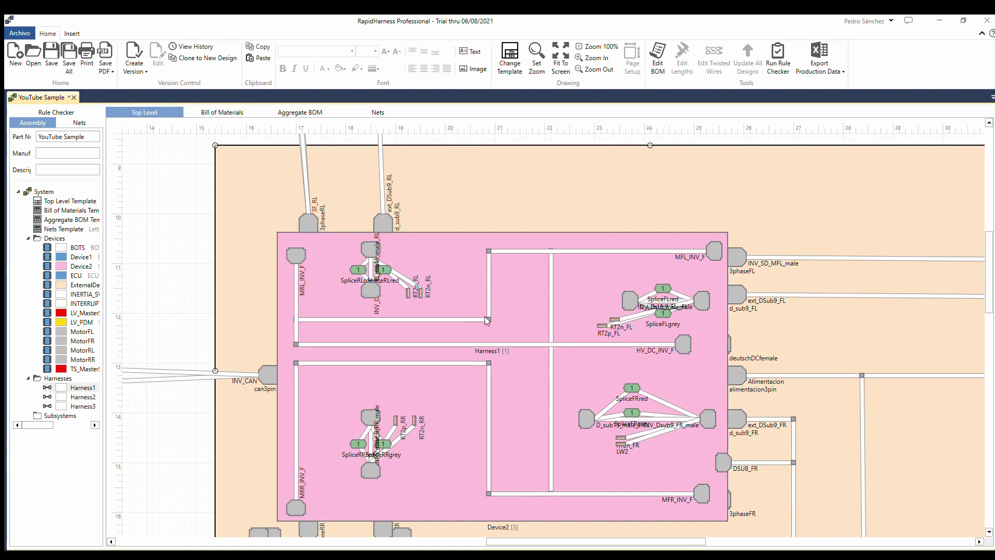
left_click_drag(489, 320, 521, 315)
left_click(455, 300)
Step: Open Harness1 in its own harness drawing and zoom in on its wires
double_click(521, 314)
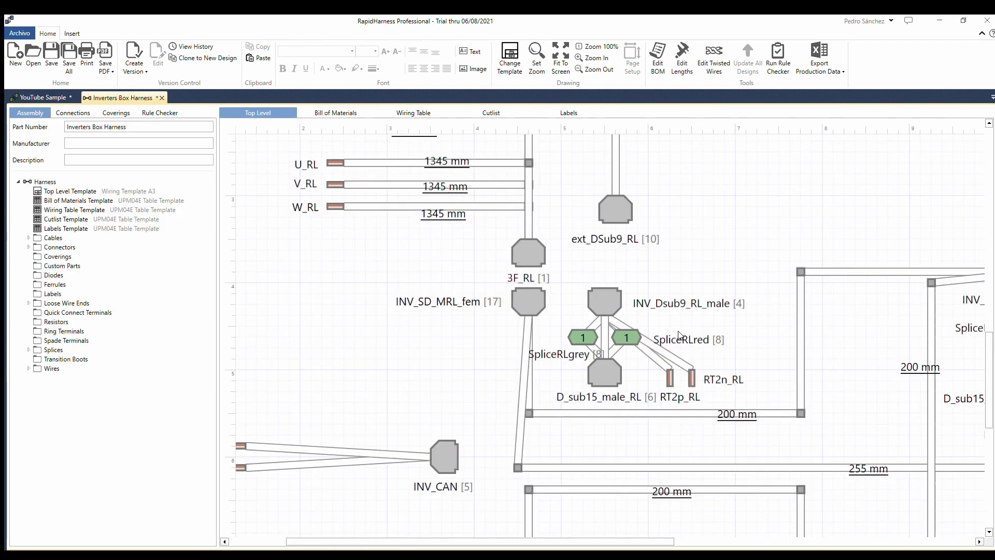
scroll(678, 337, "up", 1)
scroll(685, 352, "left", 2)
scroll(685, 352, "up", 1)
scroll(685, 352, "up", 1)
scroll(595, 337, "down", 1)
scroll(568, 332, "up", 3, "ctrl")
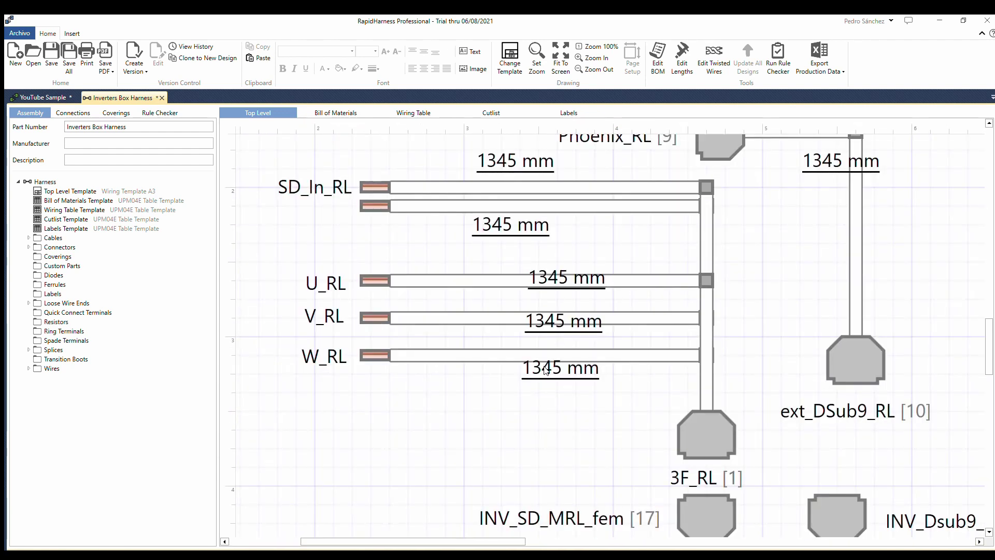
Step: Set the W_RL wire length to 1450 mm and bend its route down into a V
left_click(545, 369)
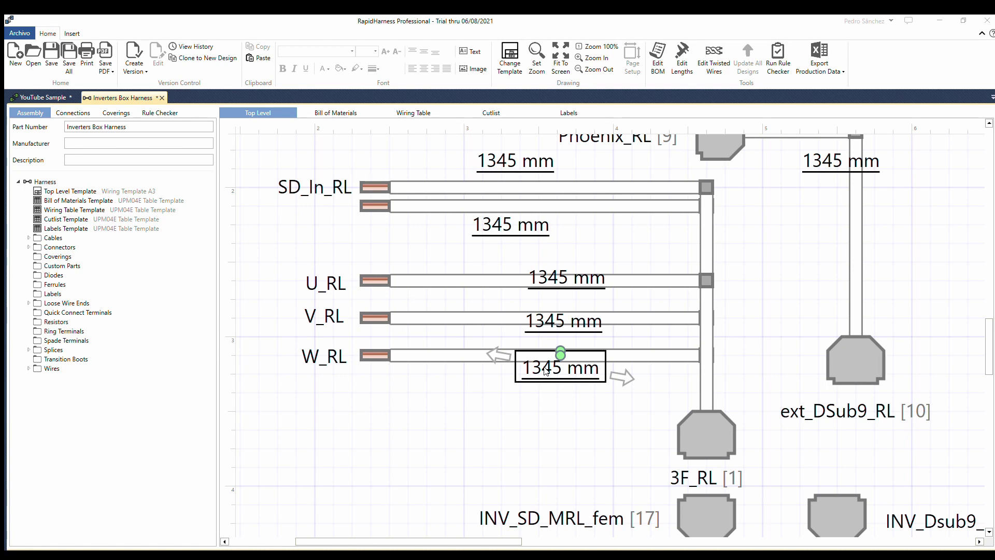
type("1450")
key("Return")
left_click(536, 359)
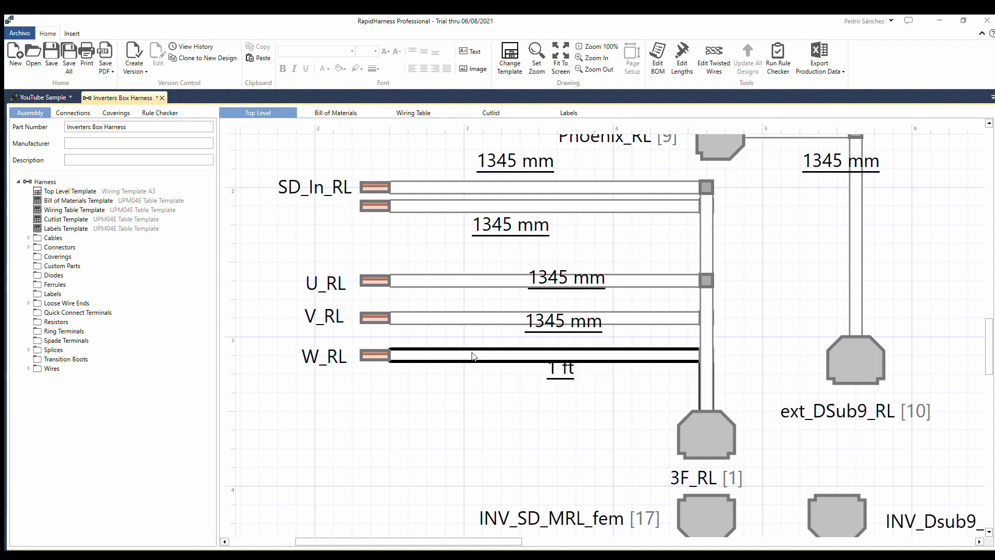
mouse_move(465, 355)
left_mouse_down()
mouse_move(451, 431)
mouse_move(475, 361)
left_mouse_up()
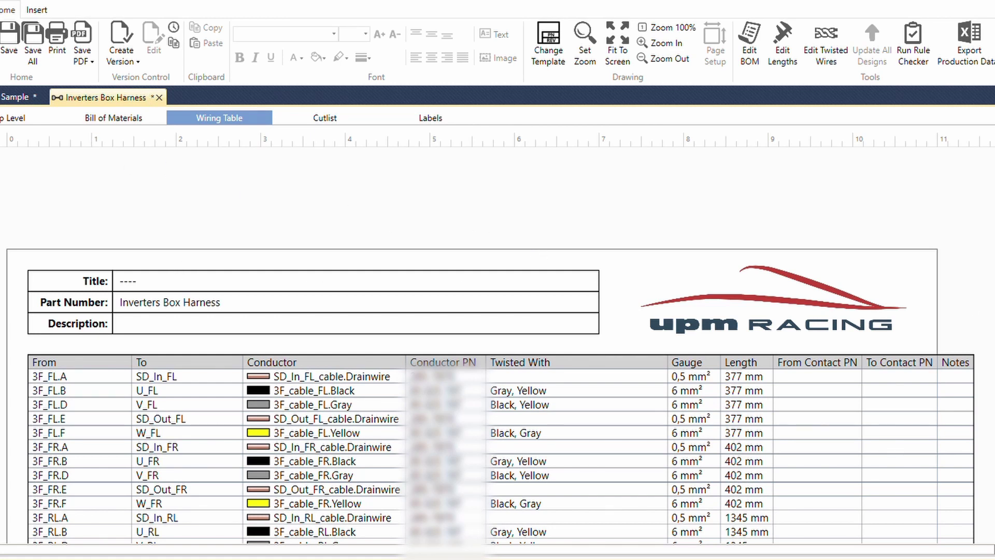
Step: Review the wiring table and cutlist, then place the Phoenix_RL wire table over Notes on Top Level
scroll(498, 393, "down", 2)
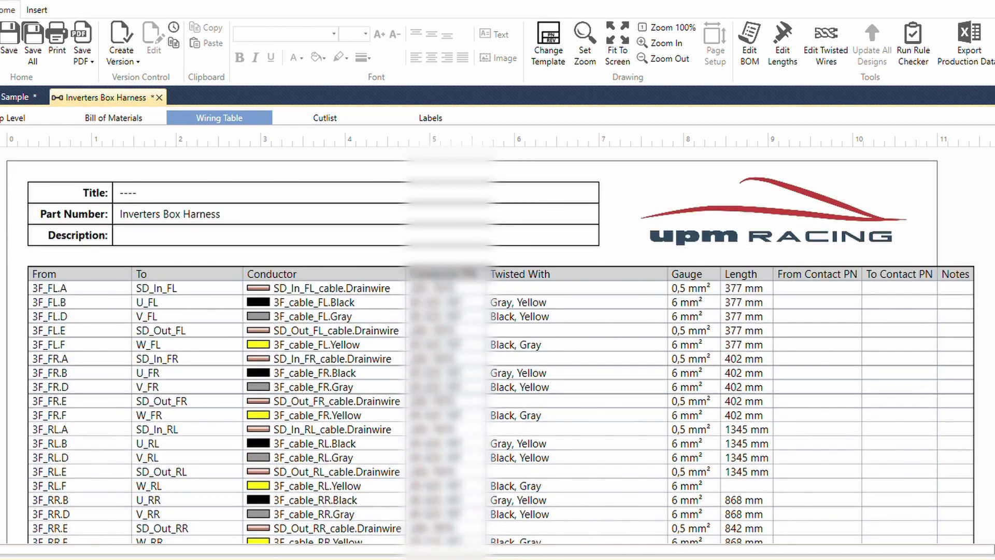
scroll(497, 362, "down", 2)
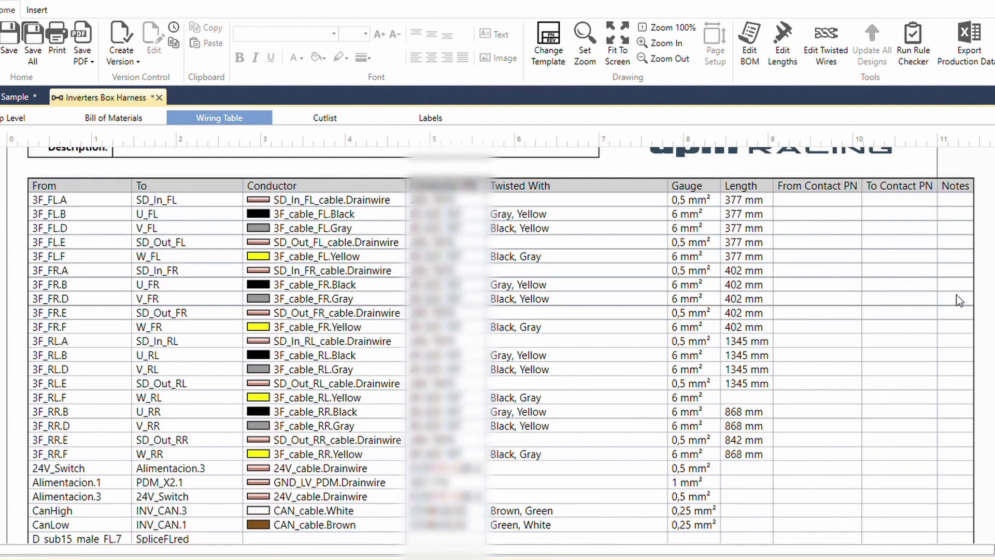
left_click(368, 120)
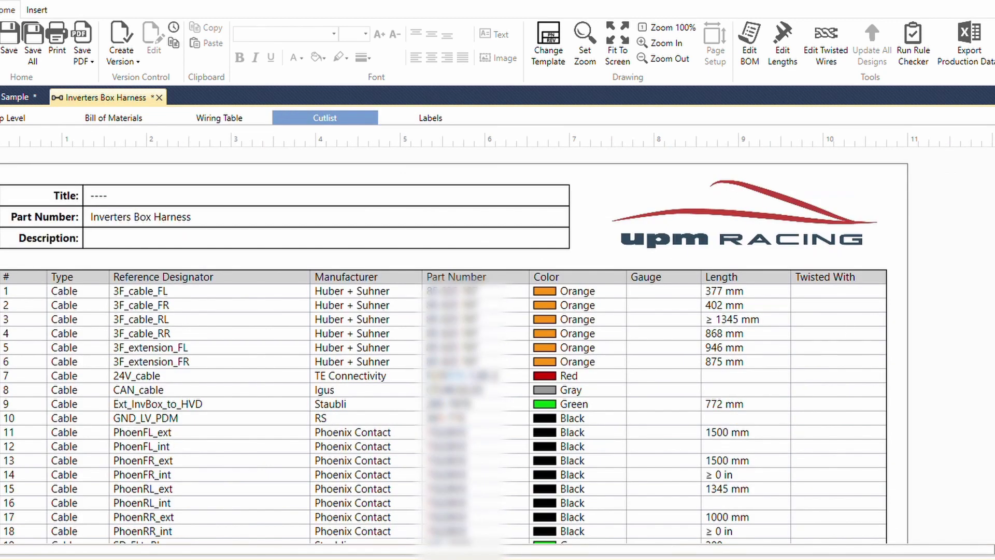
scroll(497, 342, "down", 11)
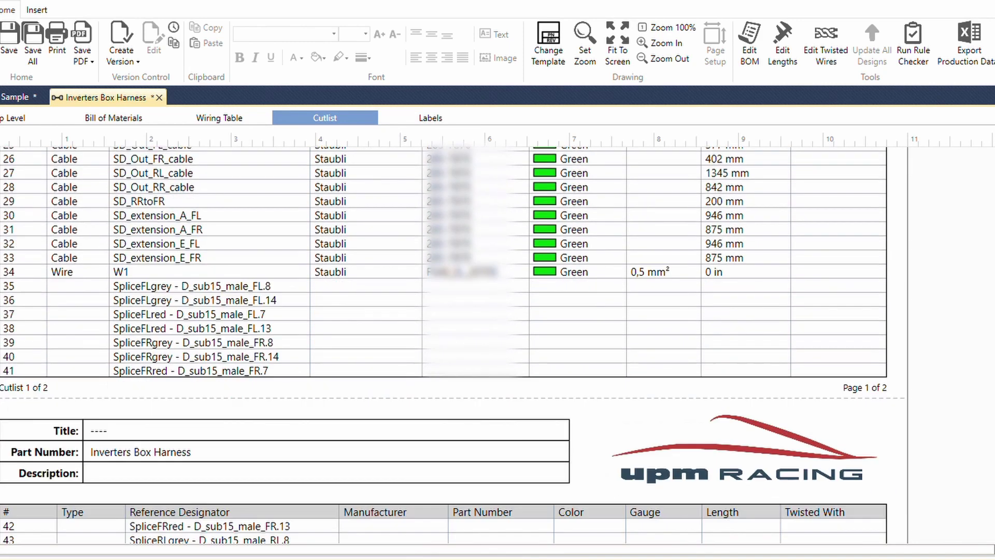
scroll(498, 342, "down", 7)
scroll(497, 342, "up", 20)
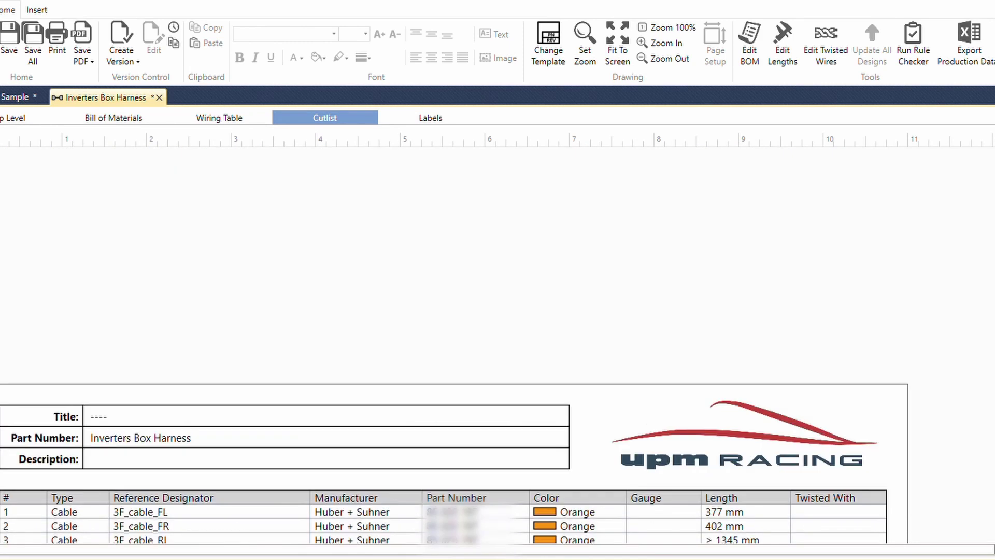
scroll(497, 342, "down", 4)
scroll(497, 342, "down", 3)
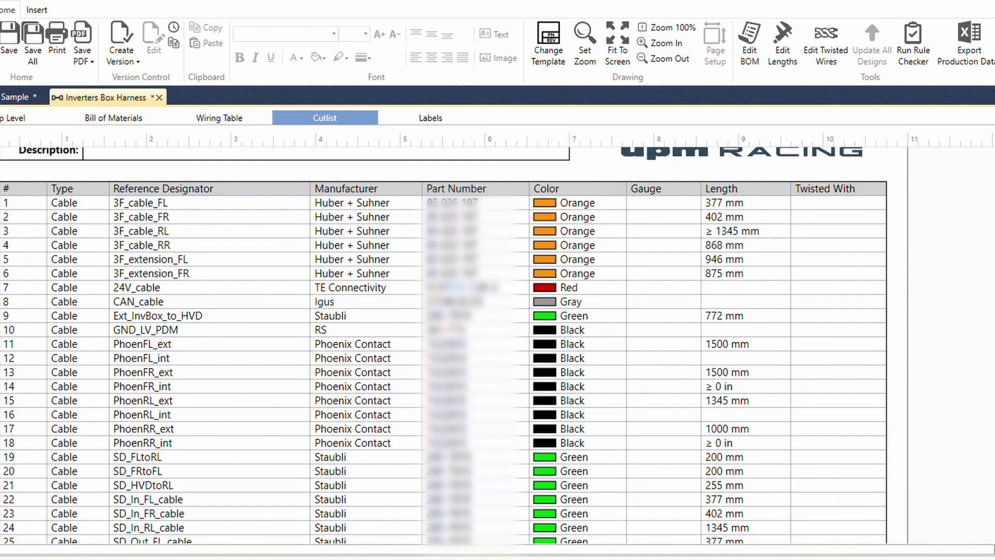
left_click(21, 117)
mouse_move(658, 353)
left_mouse_down()
mouse_move(642, 303)
mouse_move(707, 306)
left_mouse_up()
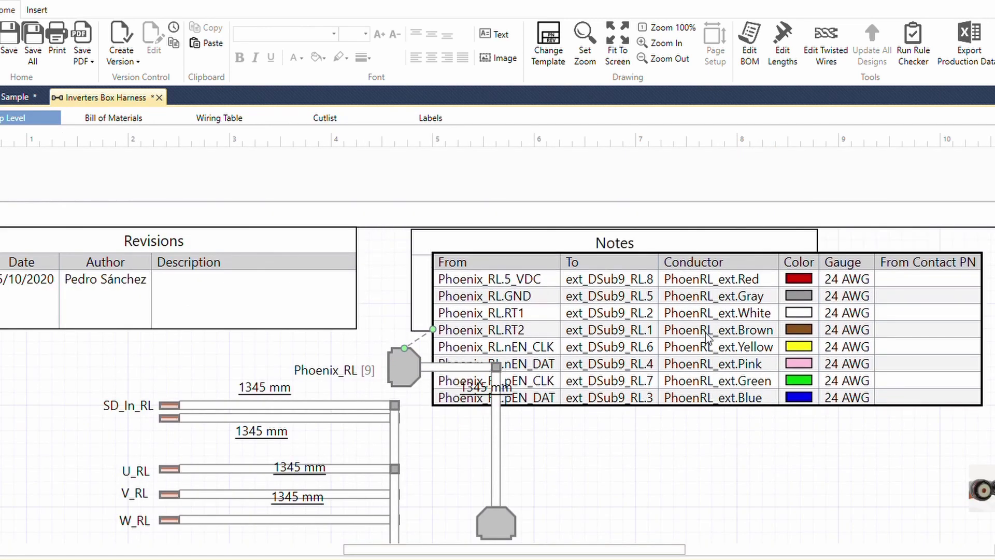